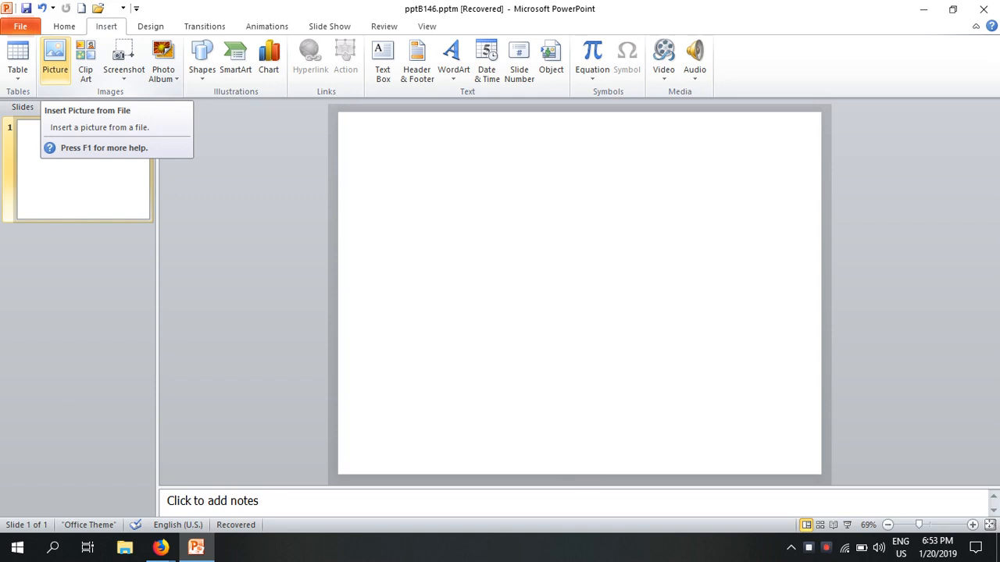
# Step: Insert a table with five columns and two rows on the blank slide and delete it
pyautogui.click(17, 58)
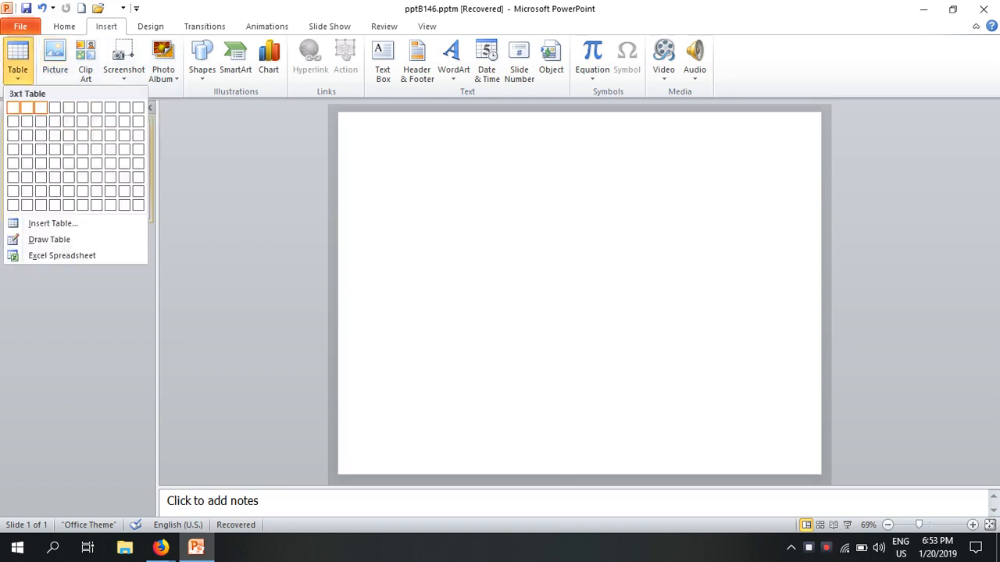
pyautogui.click(69, 134)
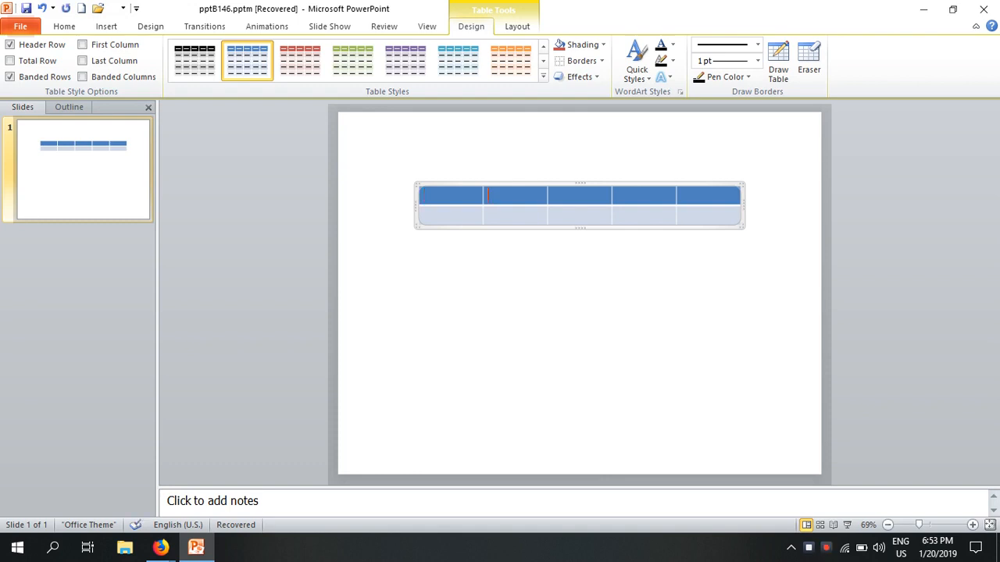
pyautogui.click(148, 107)
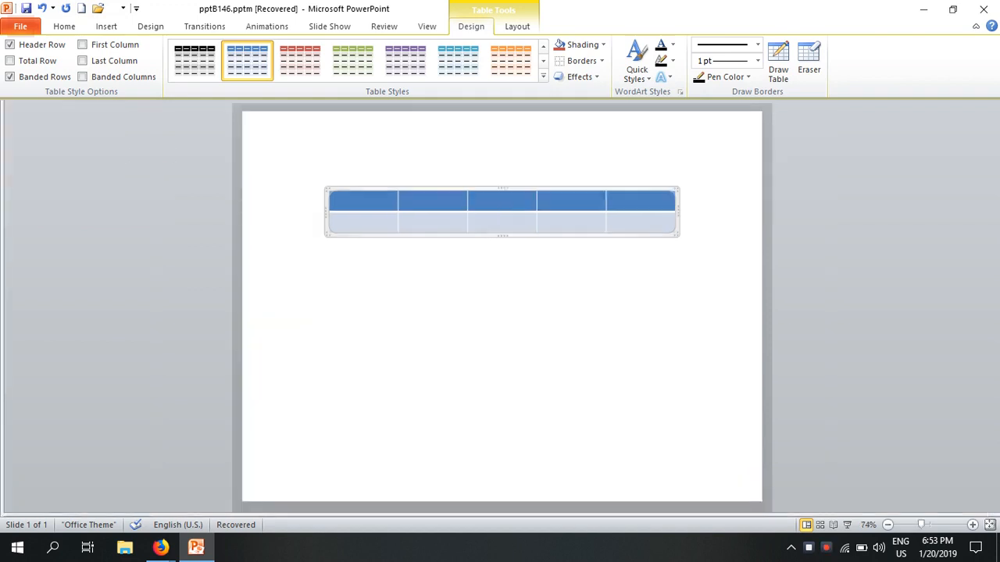
pyautogui.press('Delete')
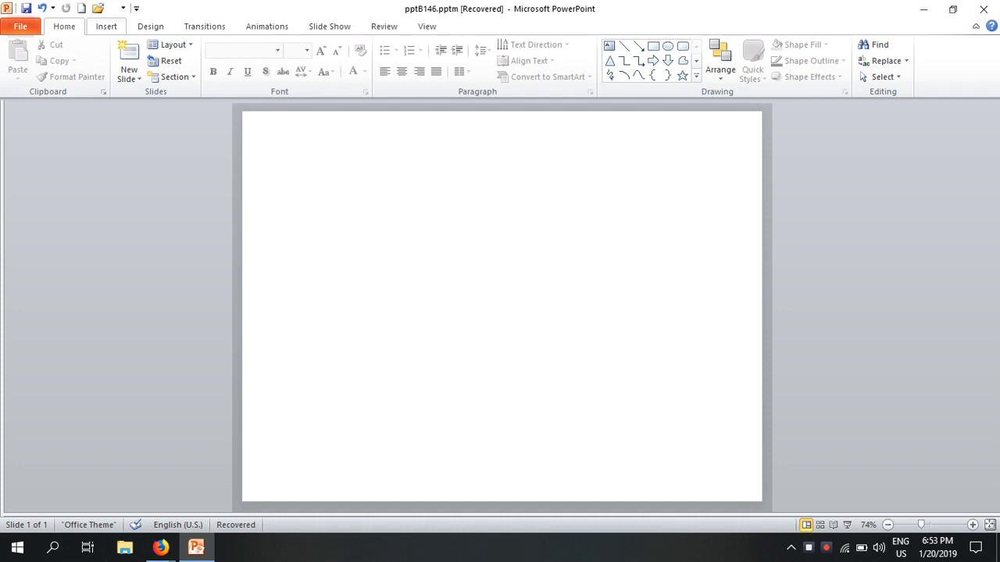
# Step: Try to insert the video file 2.What is PowerPoint on the blank slide
pyautogui.click(106, 26)
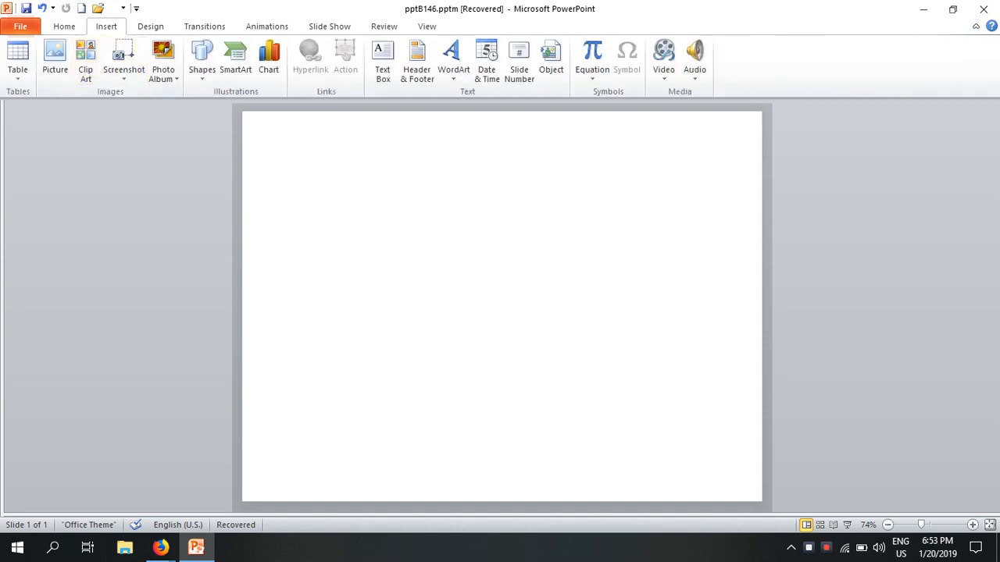
pyautogui.click(664, 52)
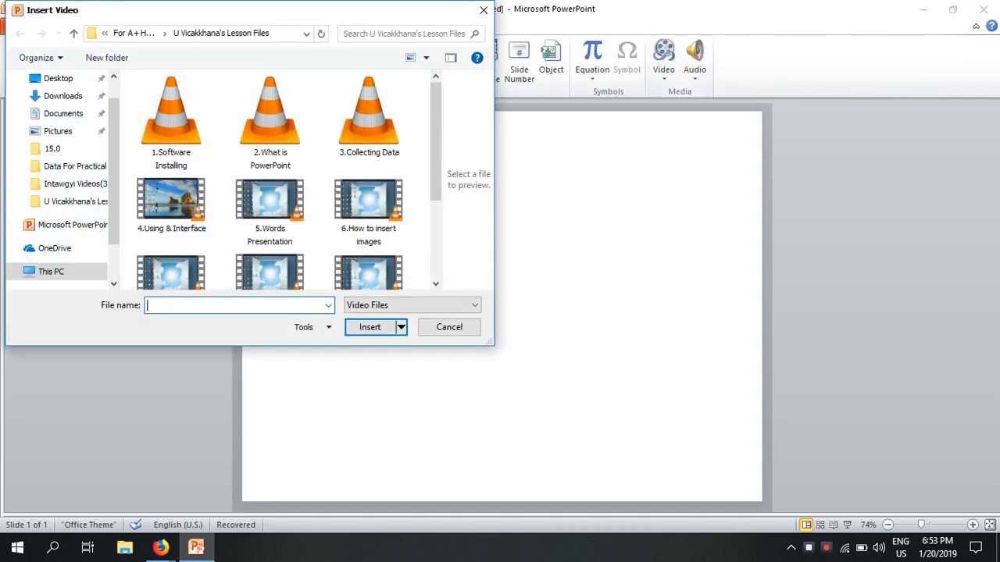
pyautogui.scroll(-1, 266, 154)
pyautogui.scroll(1, 269, 156)
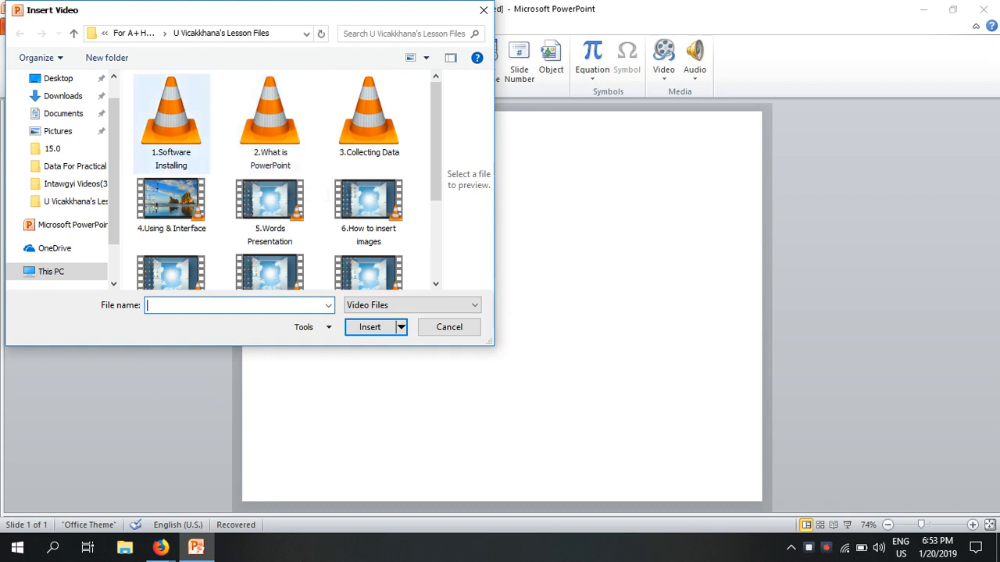
pyautogui.click(171, 117)
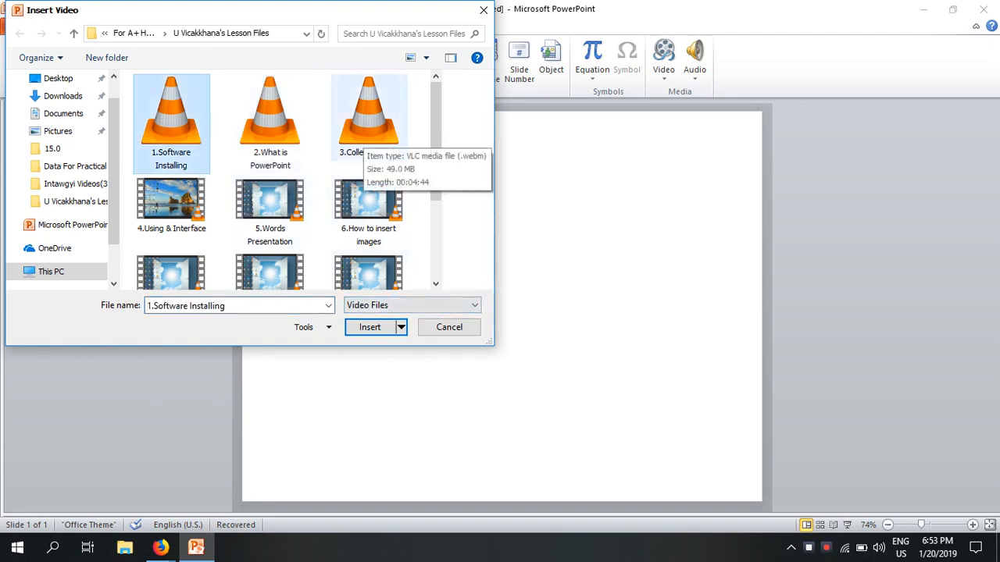
pyautogui.click(272, 122)
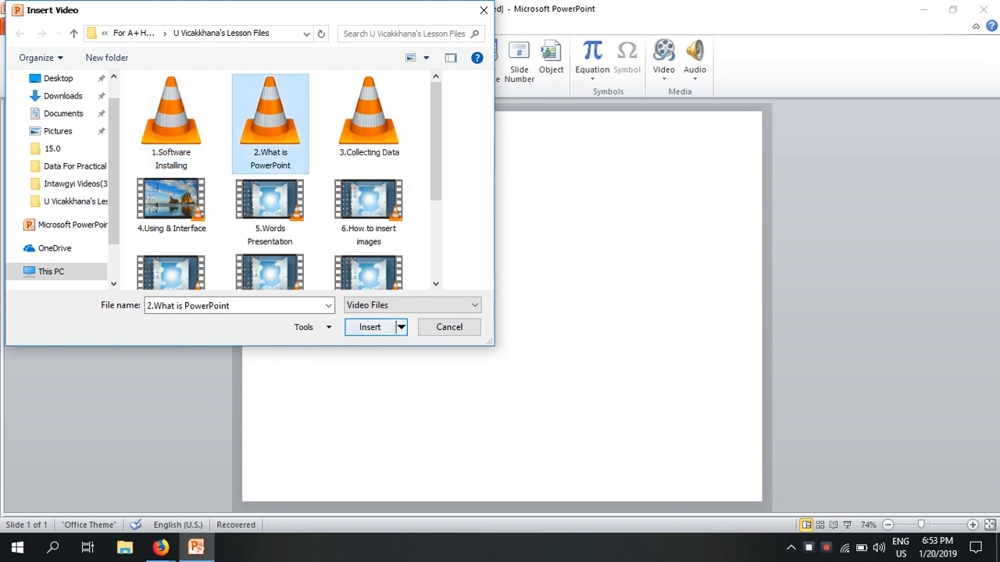
pyautogui.click(370, 327)
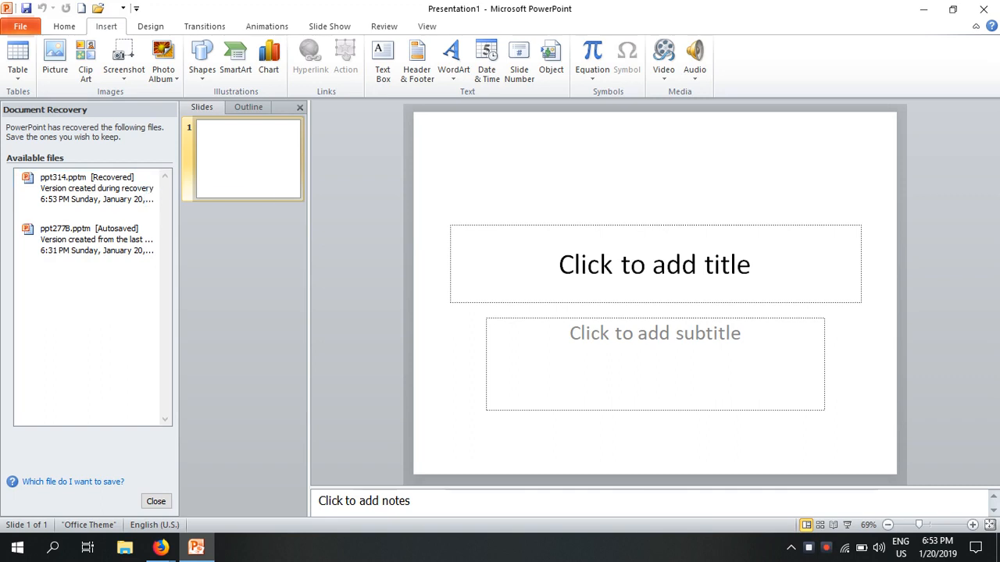
# Step: Close the slide thumbnails and insert the video file 1.Software Installing on the title slide
pyautogui.click(300, 108)
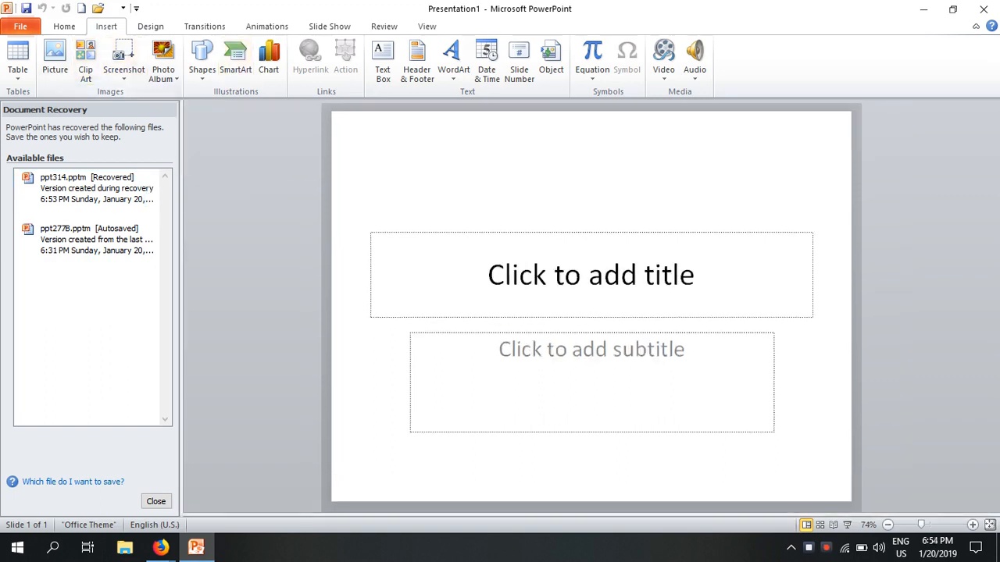
pyautogui.click(664, 51)
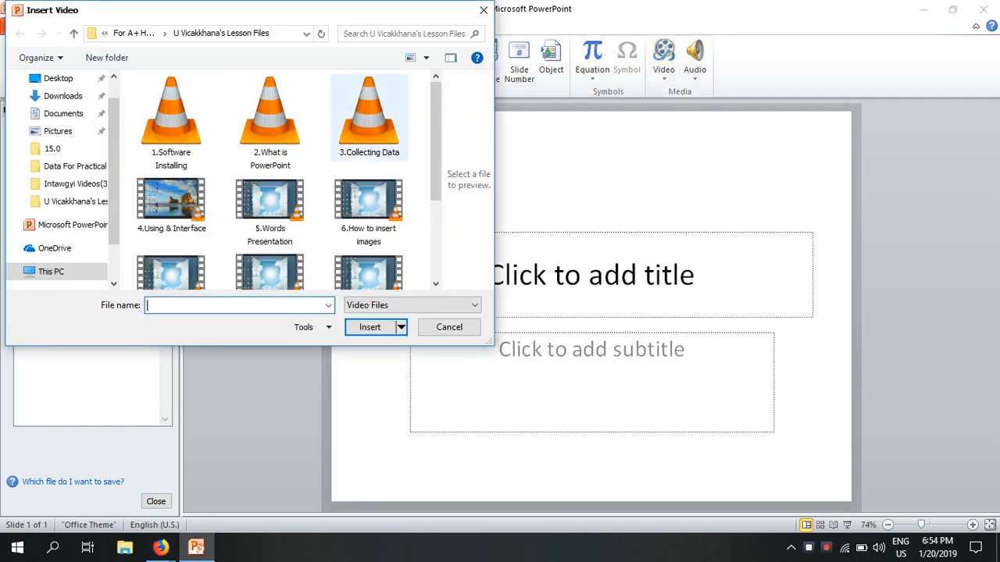
pyautogui.click(171, 118)
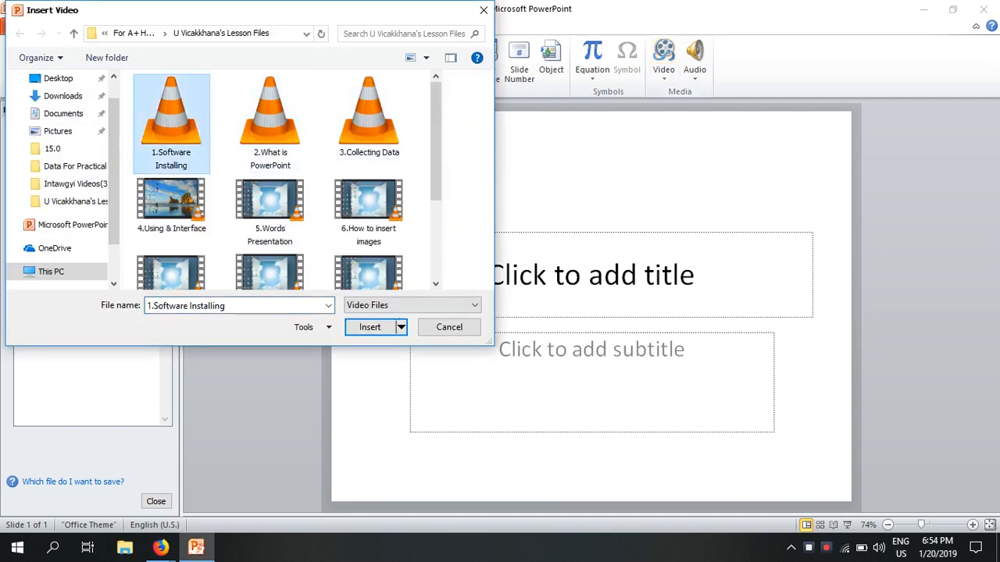
pyautogui.press('Return')
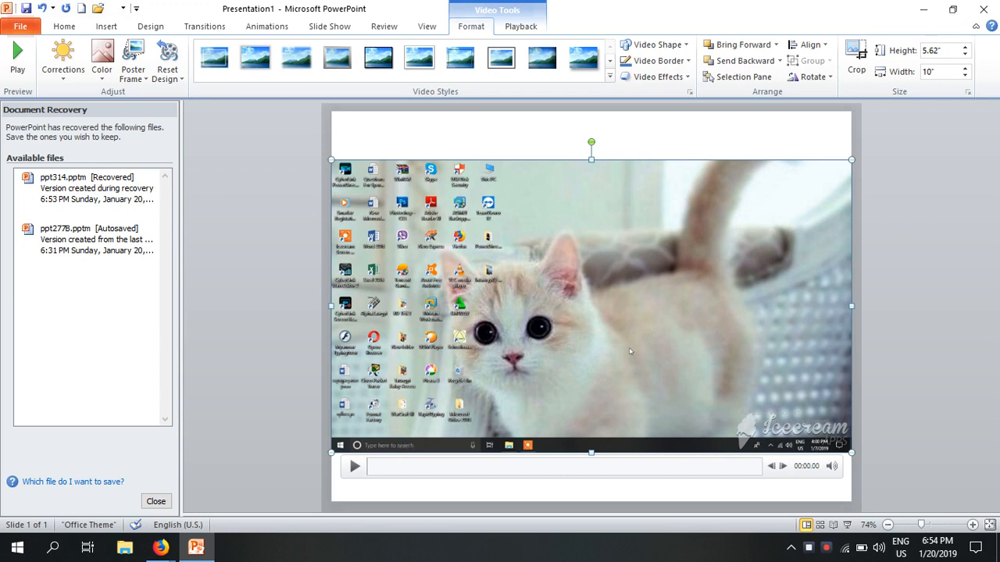
# Step: Set the inserted video to start automatically
pyautogui.click(521, 25)
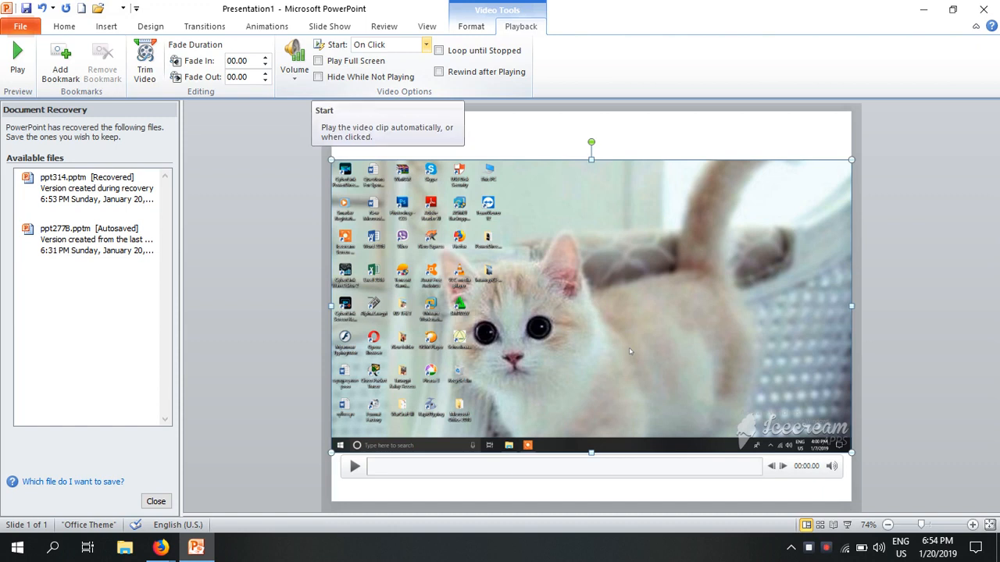
pyautogui.click(426, 44)
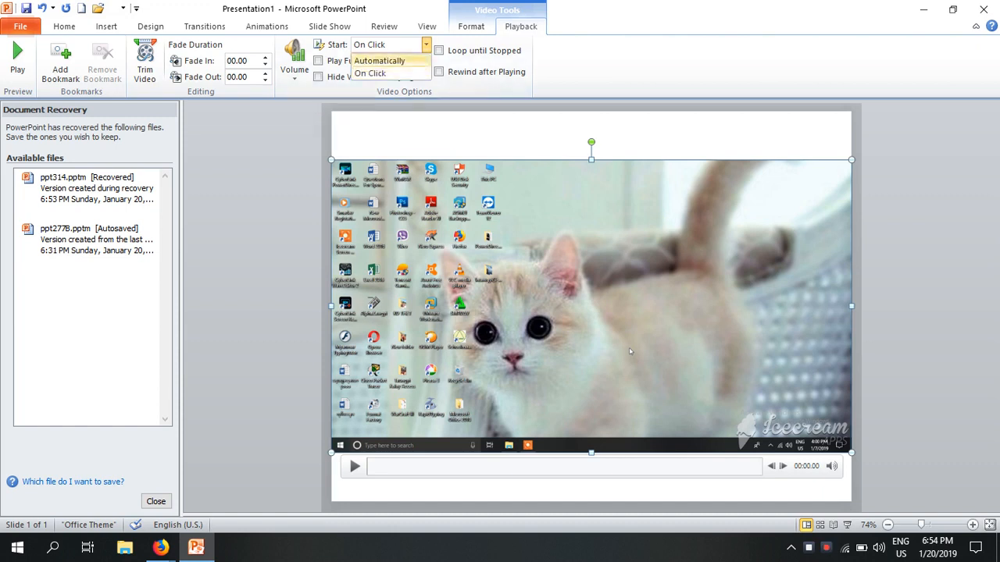
pyautogui.click(380, 60)
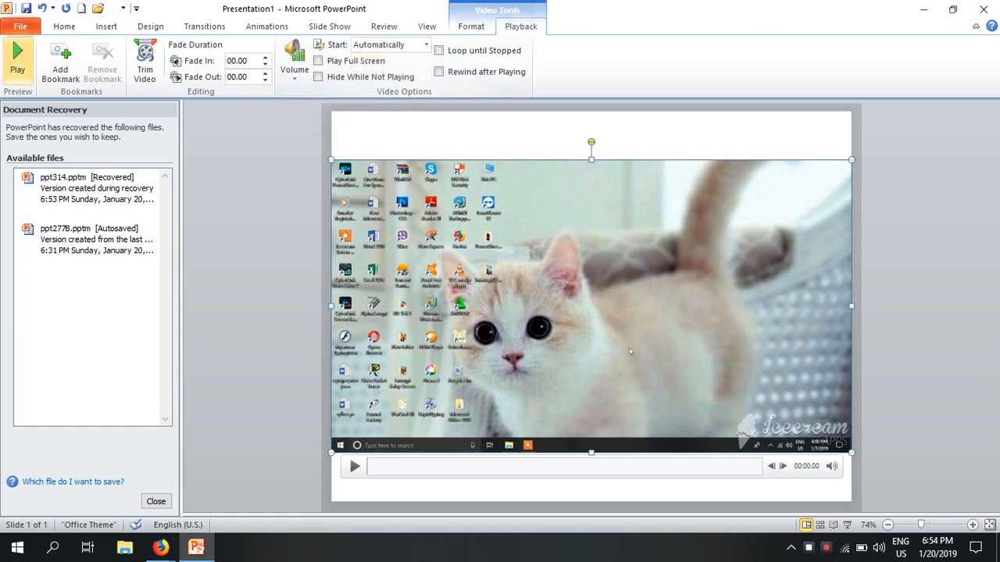
# Step: Start the video preview and close the document recovery list, choosing to remove the recovered files
pyautogui.click(17, 58)
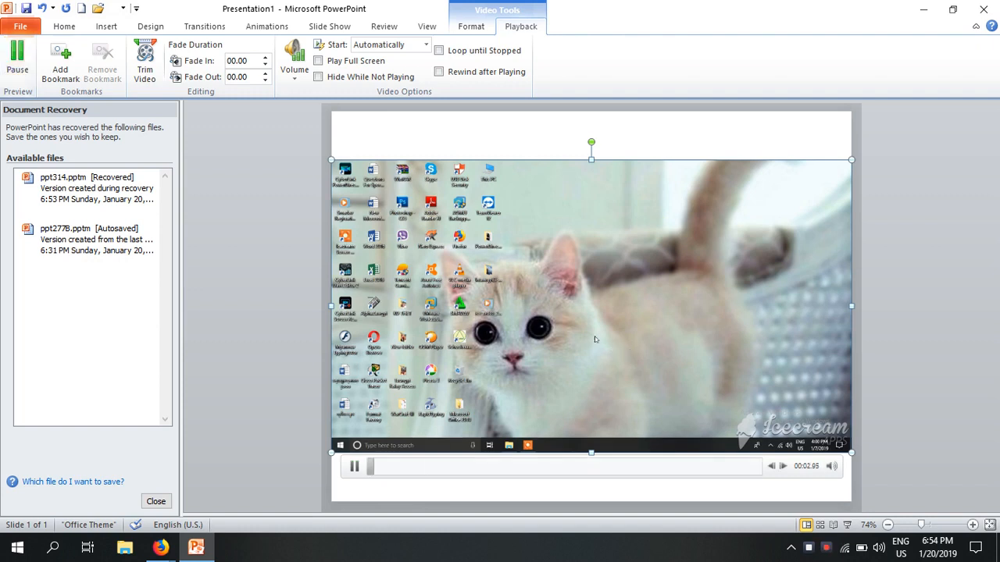
pyautogui.press('Return')
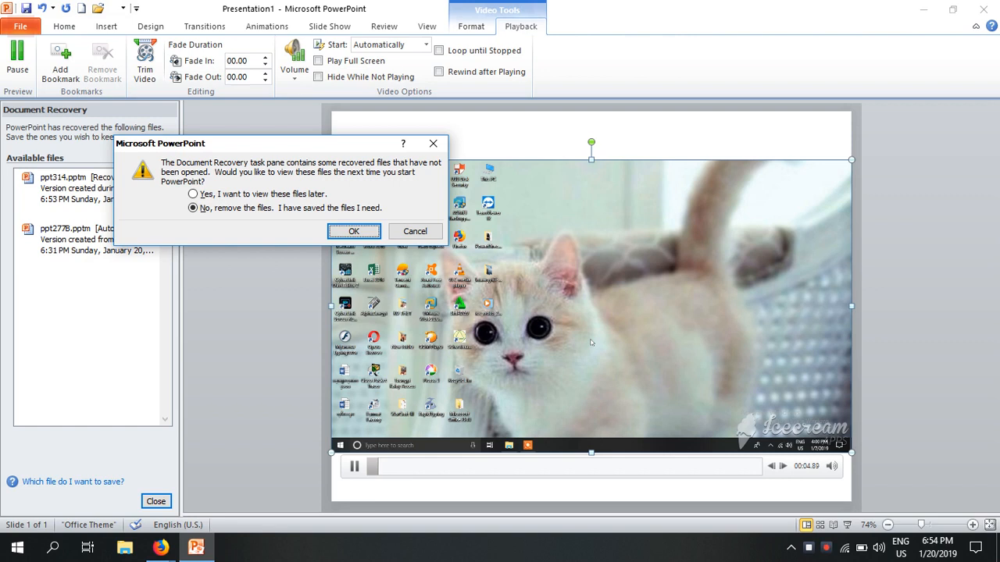
pyautogui.press('Return')
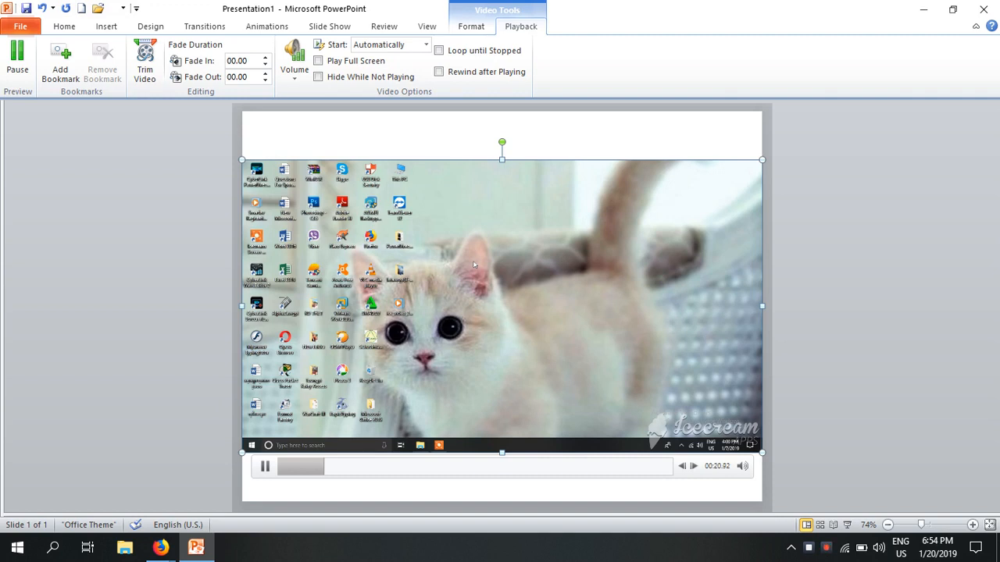
# Step: Skip forward through the playing video to about 02:11 and pause it
pyautogui.click(378, 466)
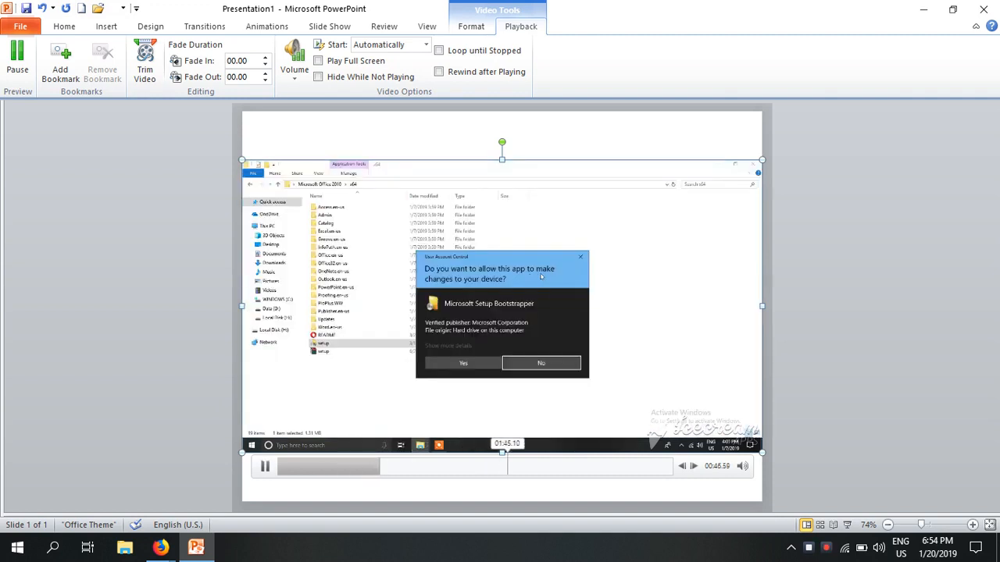
pyautogui.click(504, 467)
pyautogui.click(564, 466)
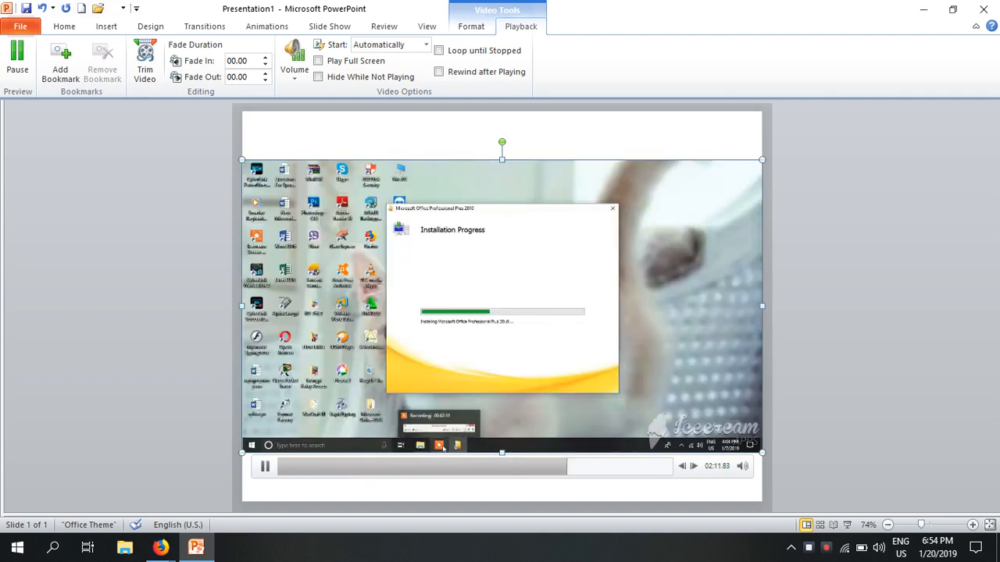
pyautogui.click(266, 466)
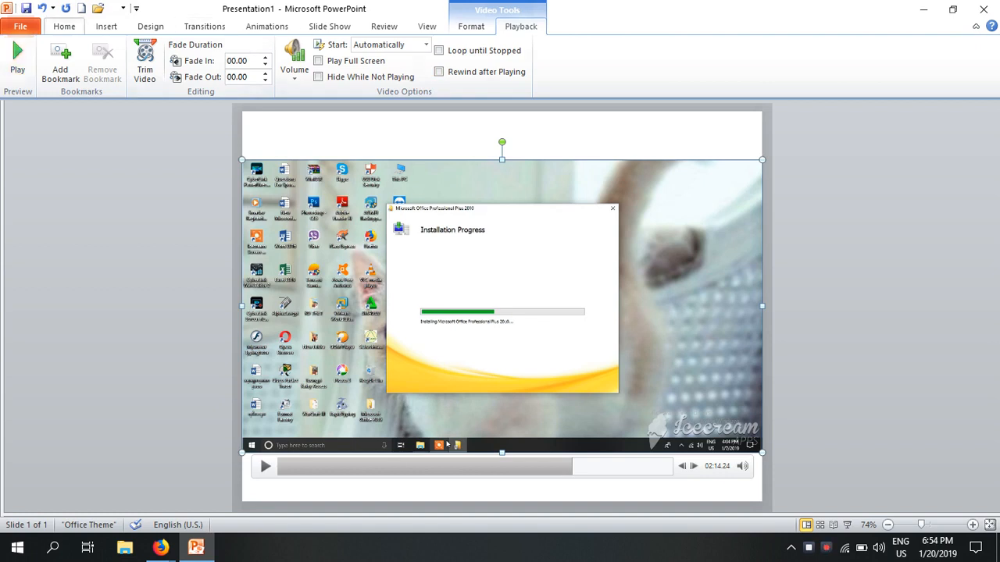
# Step: Add a second slide and insert the MP3 file နောက်ဆုံးဆယ်လမြတ်ဗုဒ္ဓ from the F: drive as audio
pyautogui.click(64, 27)
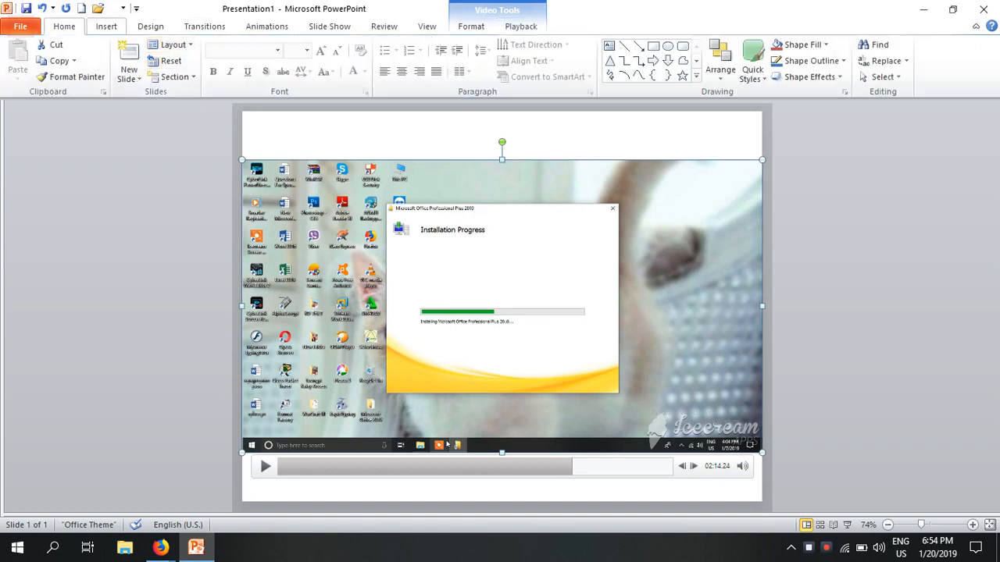
pyautogui.click(129, 53)
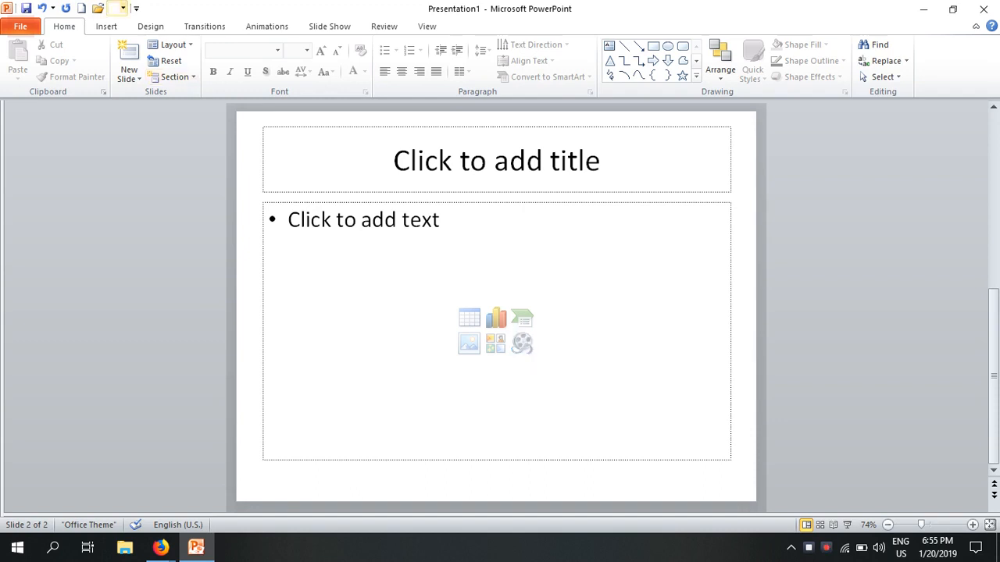
pyautogui.click(106, 26)
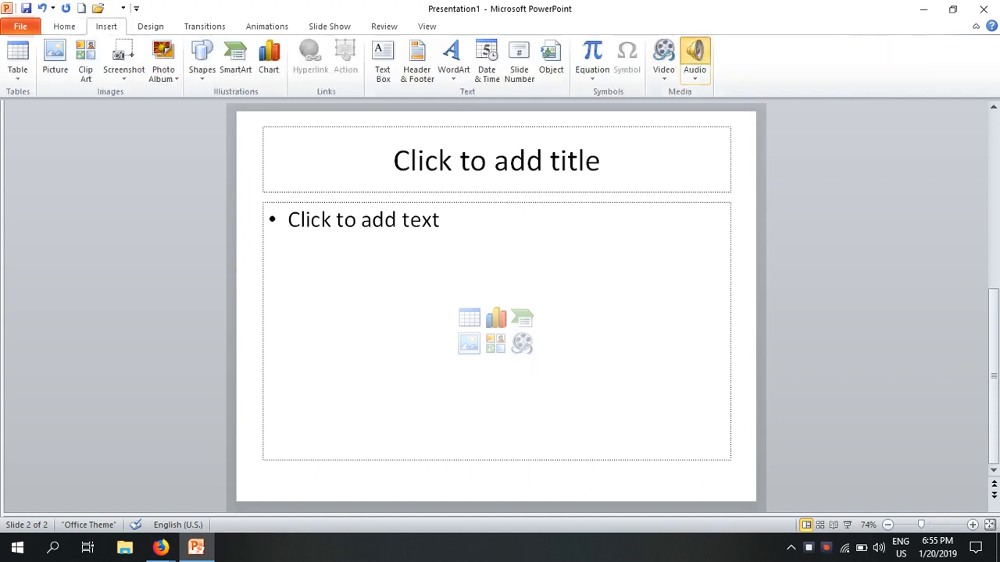
pyautogui.click(694, 51)
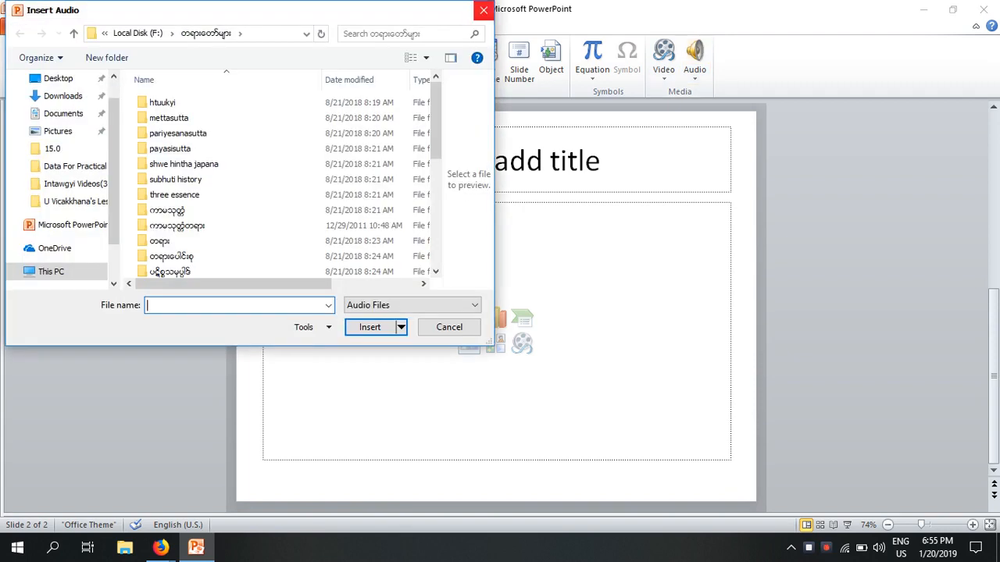
pyautogui.click(484, 9)
pyautogui.click(694, 75)
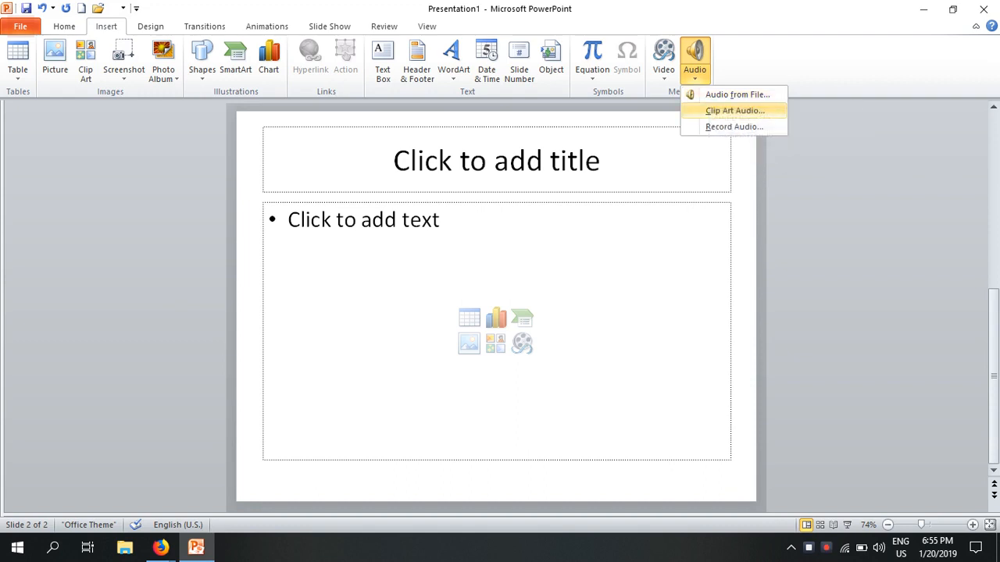
pyautogui.click(735, 94)
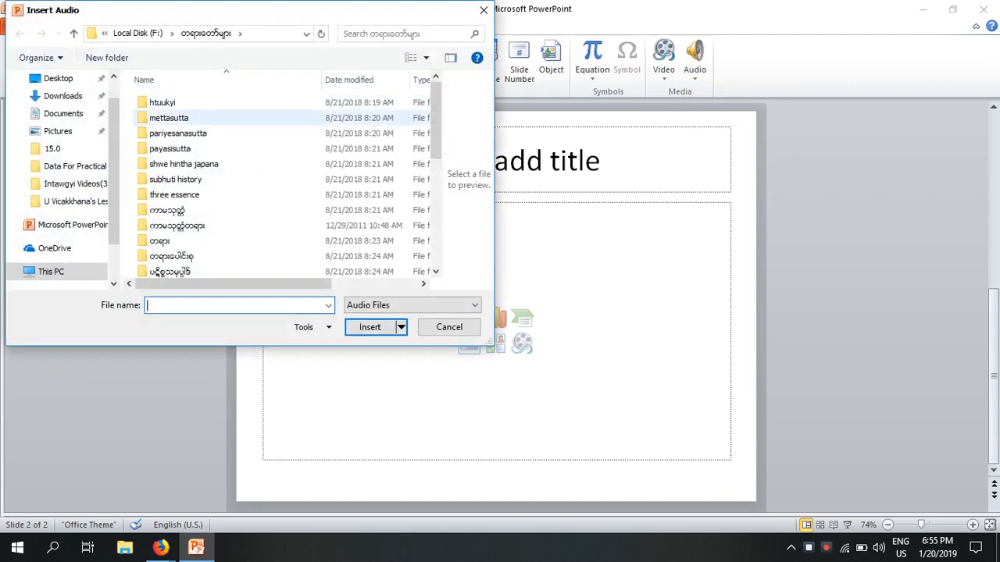
pyautogui.scroll(-3, 199, 225)
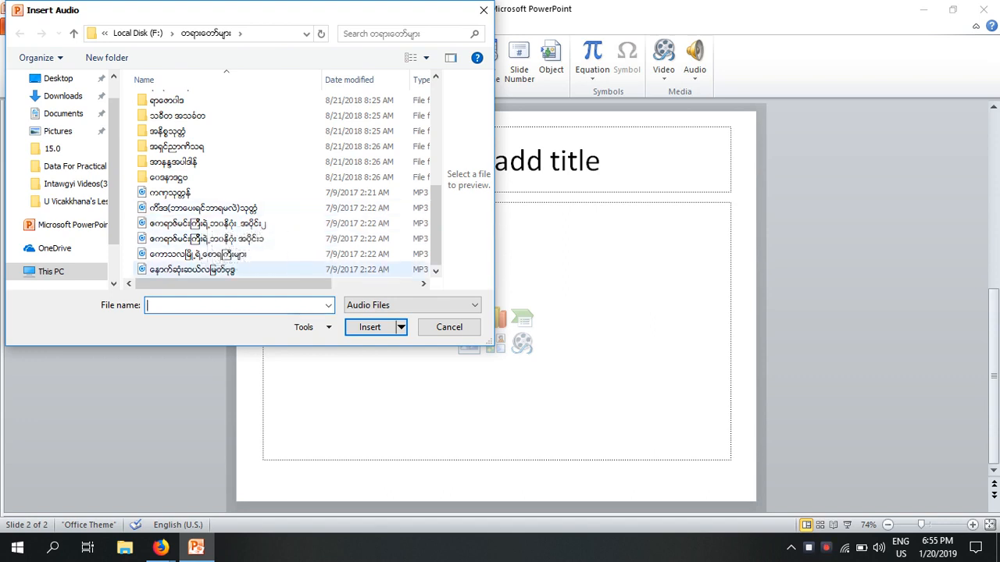
pyautogui.click(191, 270)
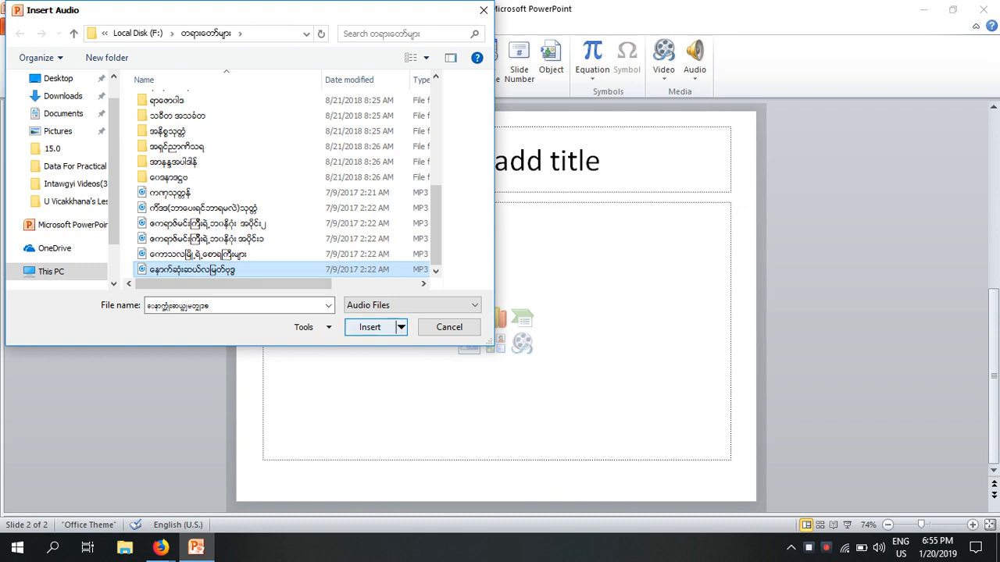
pyautogui.click(370, 326)
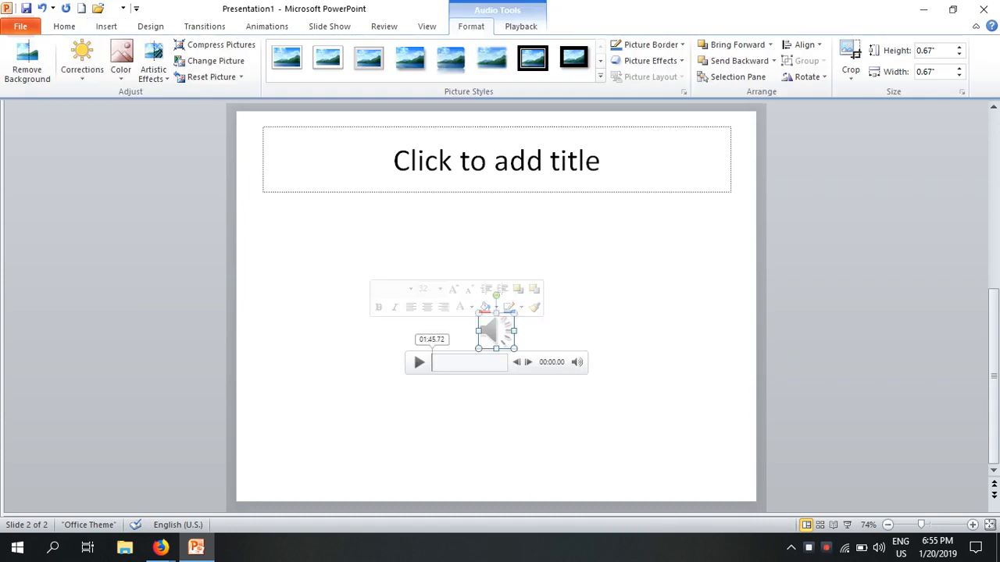
# Step: Play the inserted audio clip briefly and delete the empty title placeholder from the second slide
pyautogui.click(418, 363)
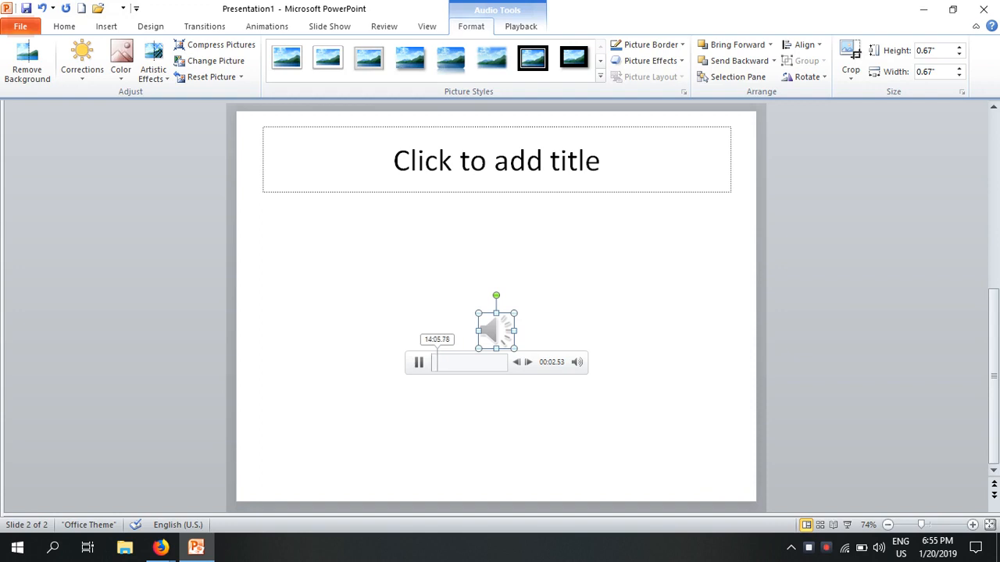
pyautogui.click(419, 363)
pyautogui.click(496, 161)
pyautogui.click(539, 193)
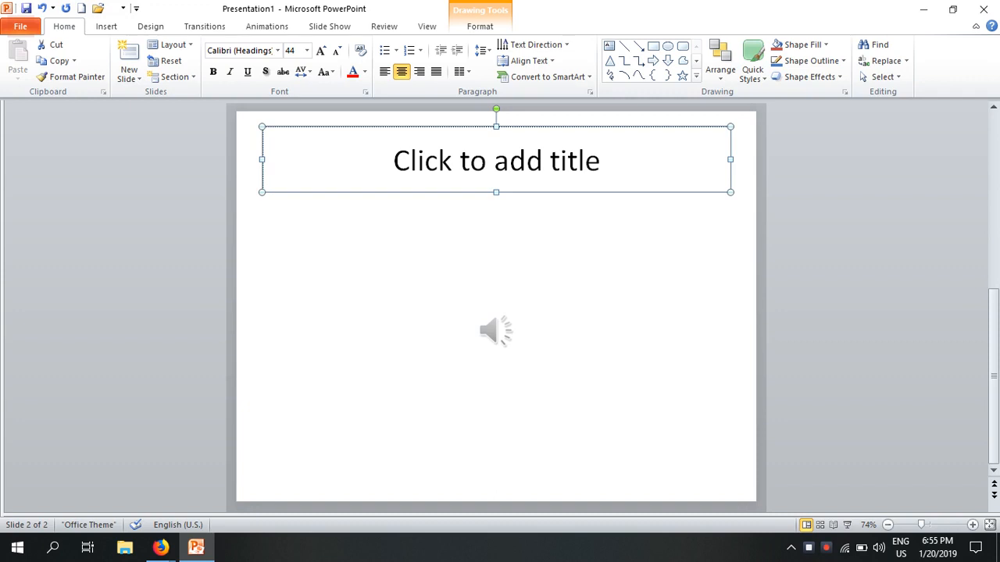
pyautogui.press('Delete')
# Step: Switch to the Firefox window showing Facebook and open a new browser tab
pyautogui.click(161, 547)
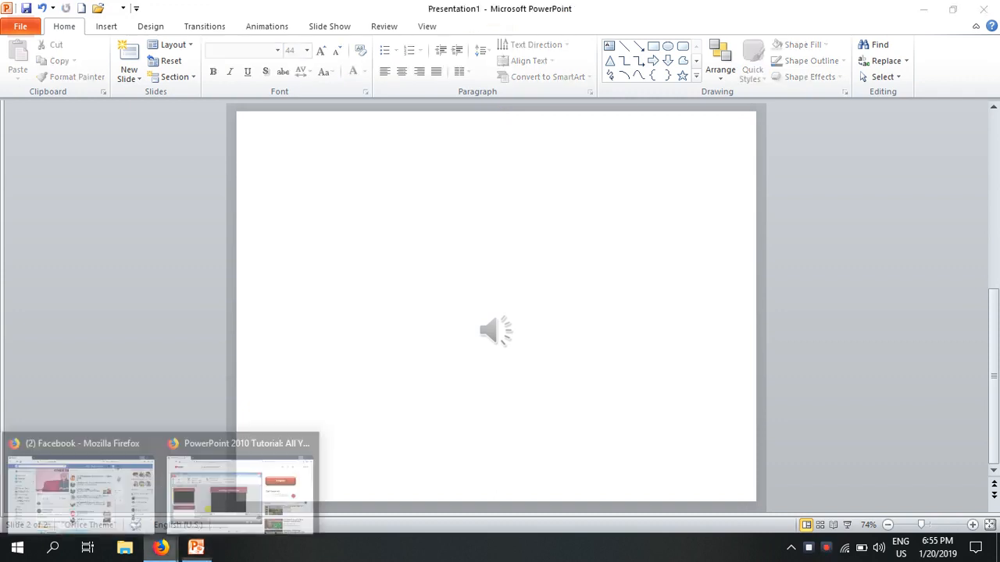
pyautogui.click(239, 488)
pyautogui.click(82, 489)
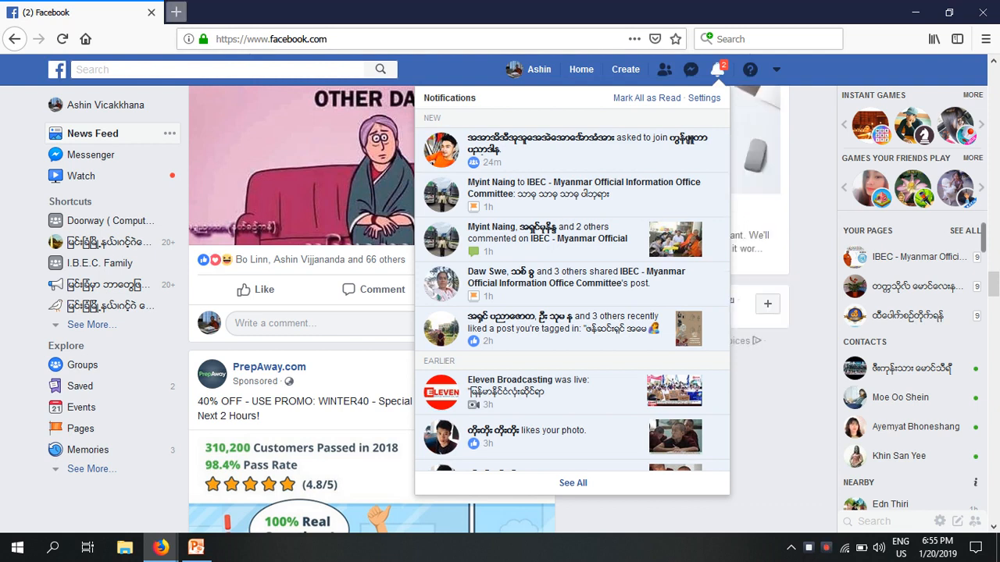
pyautogui.hotkey('ctrl', 't')
# Step: Search Google for "buddha image" and show the image results
pyautogui.click(299, 105)
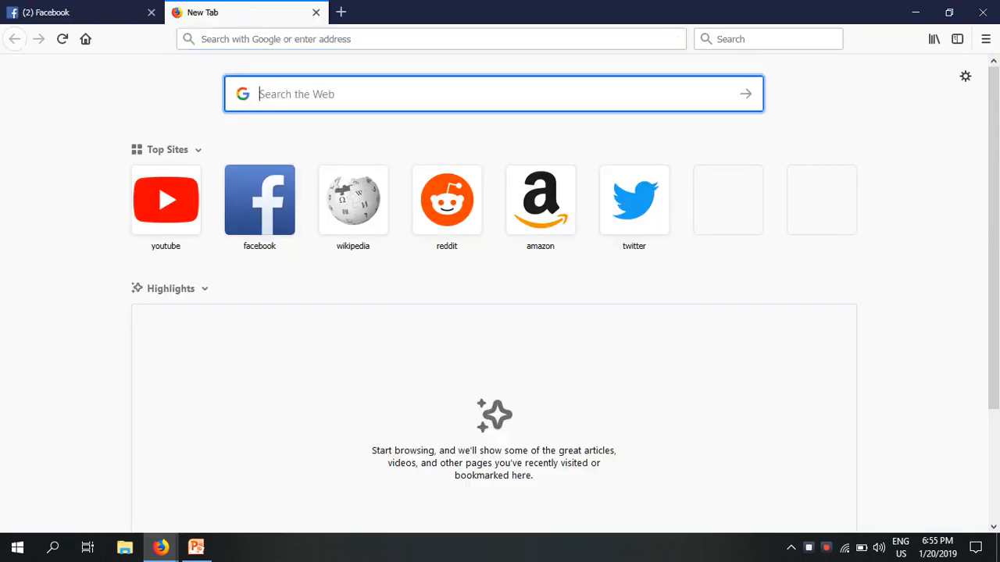
pyautogui.write('bu')
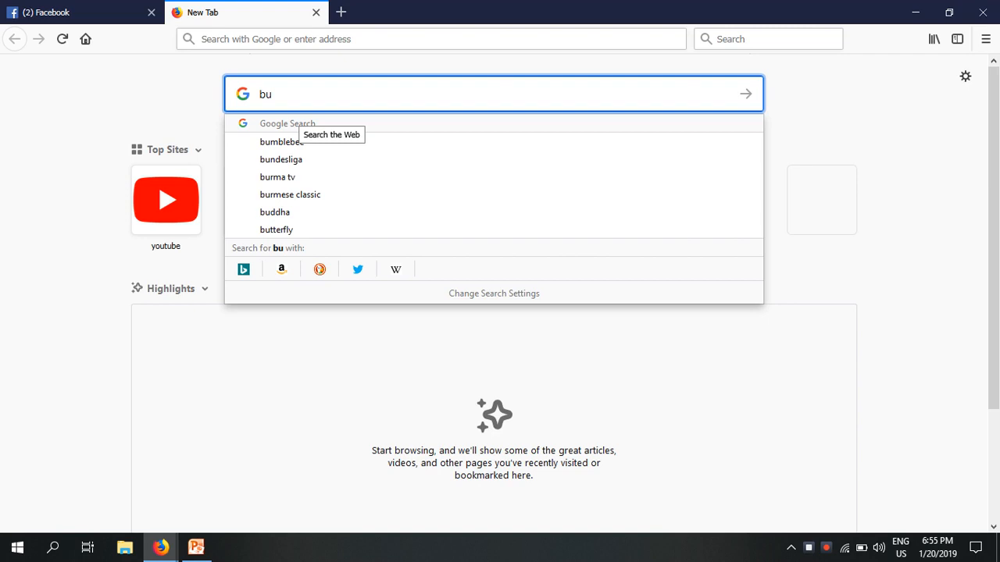
pyautogui.write('ddha')
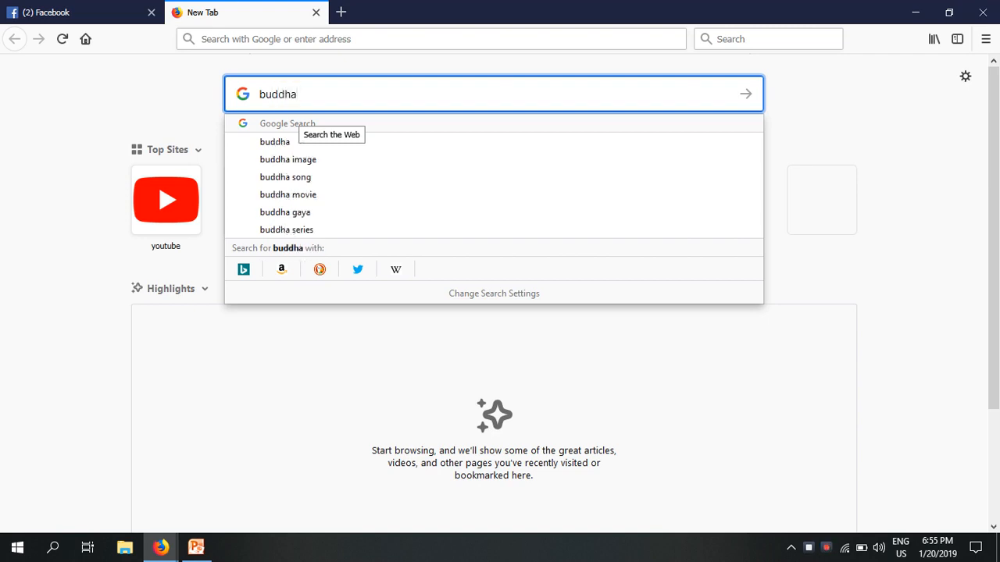
pyautogui.write(' image')
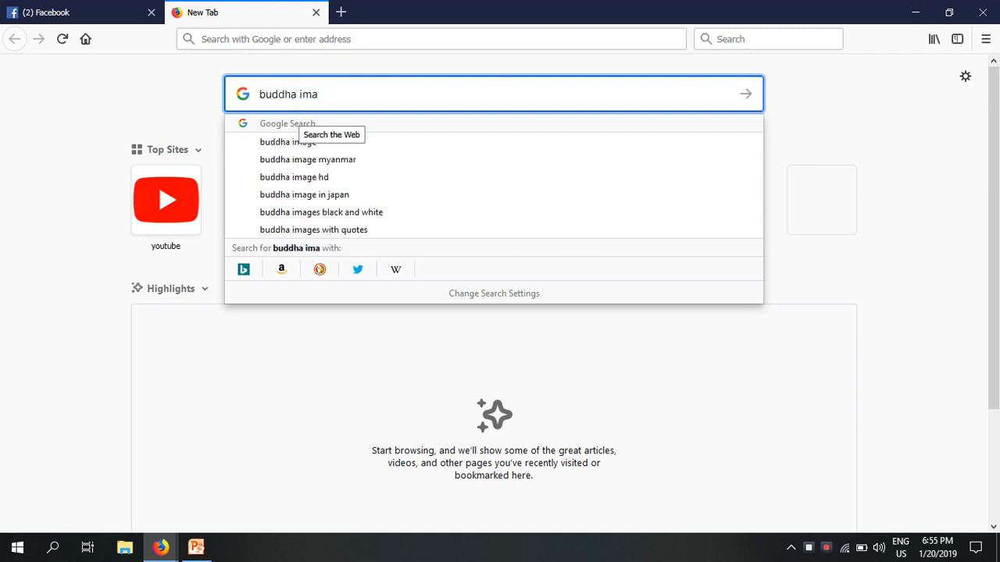
pyautogui.press('Return')
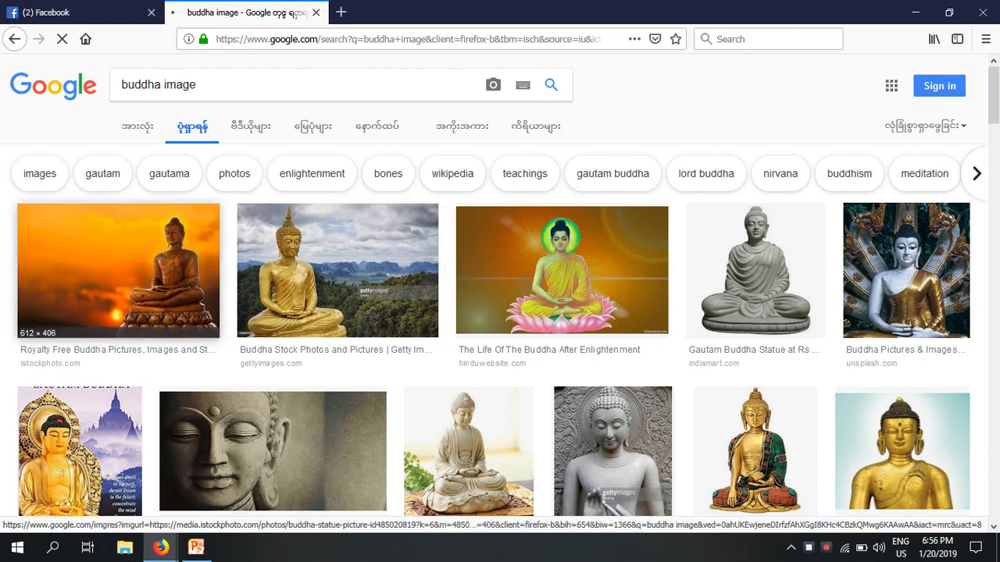
# Step: Enlarge the istockphoto.com picture of the seated Buddha statue against an orange sunset and copy the image
pyautogui.click(168, 286)
pyautogui.rightClick(169, 286)
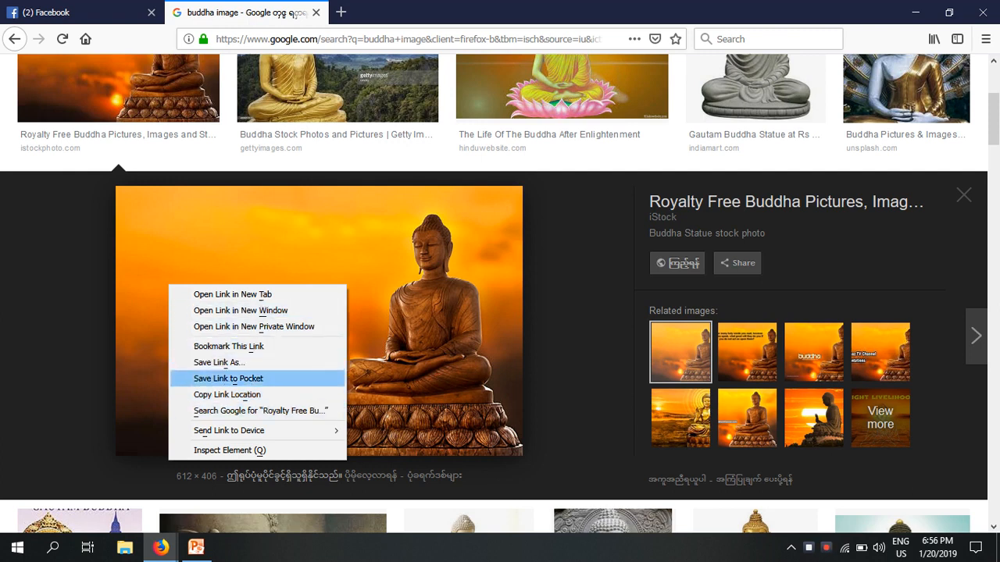
pyautogui.rightClick(430, 222)
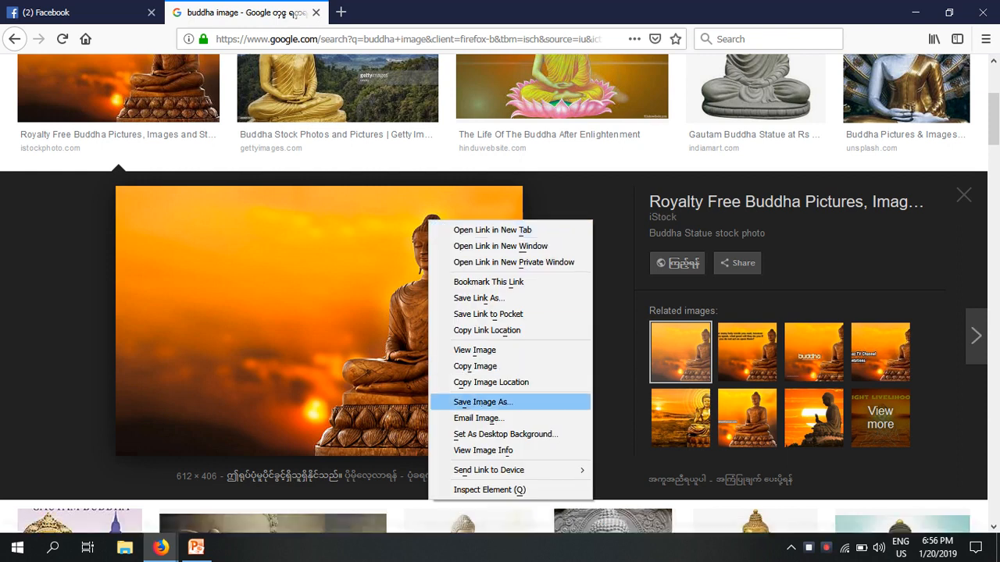
pyautogui.click(475, 365)
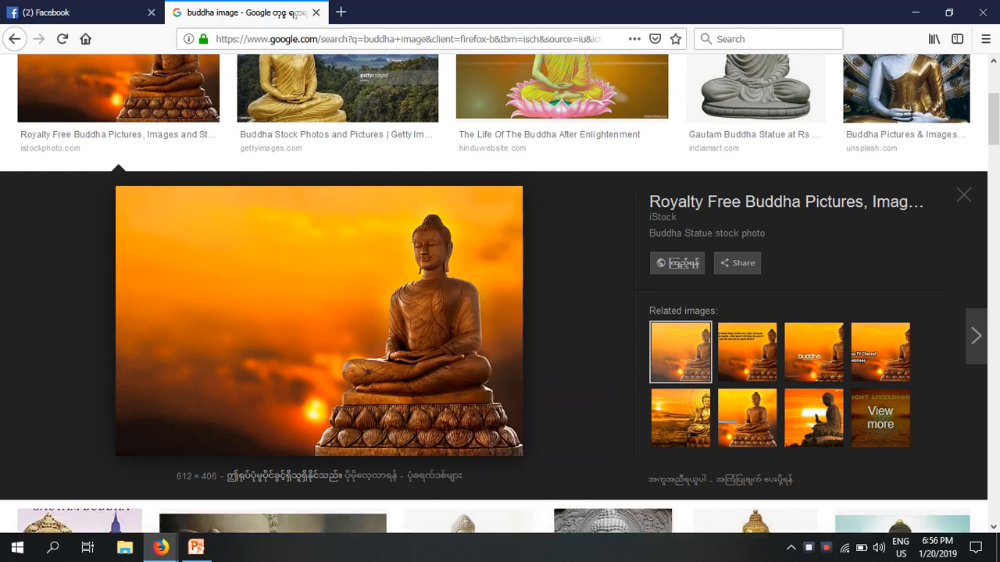